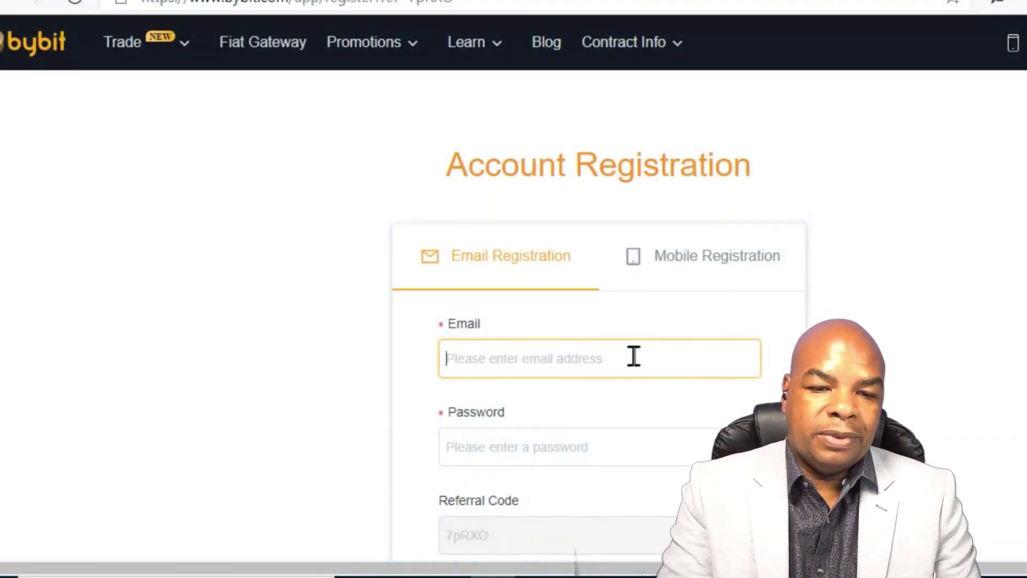
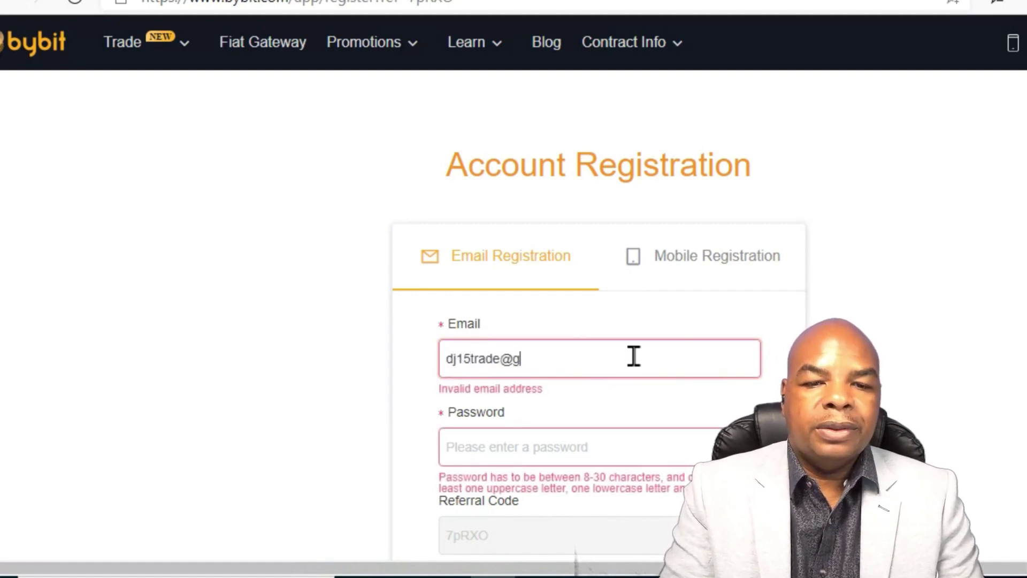
- Enter the e-mail address and account password, submit the sign-up form, and save the password in Edge
key("Tab")
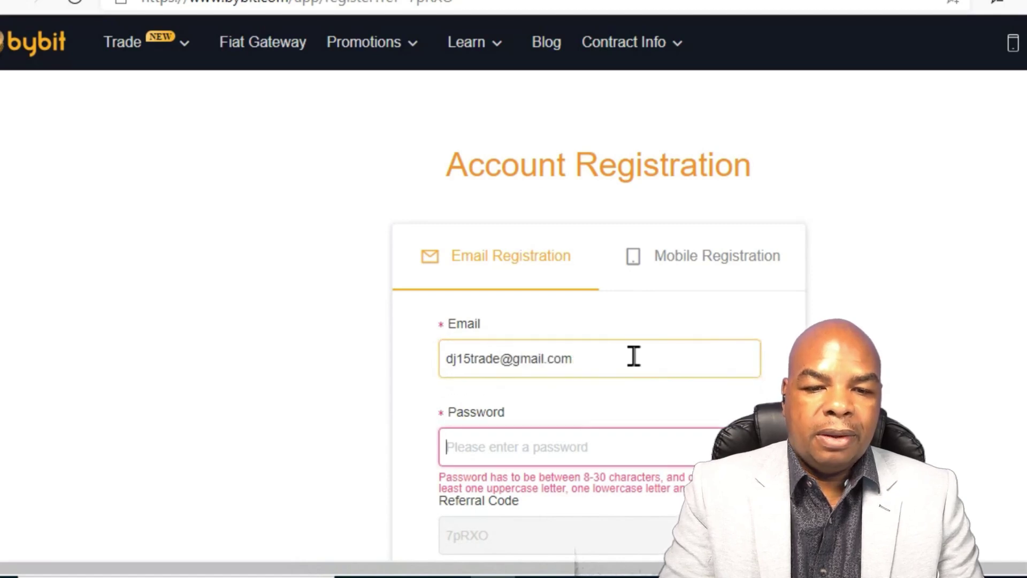
key("ctrl+v")
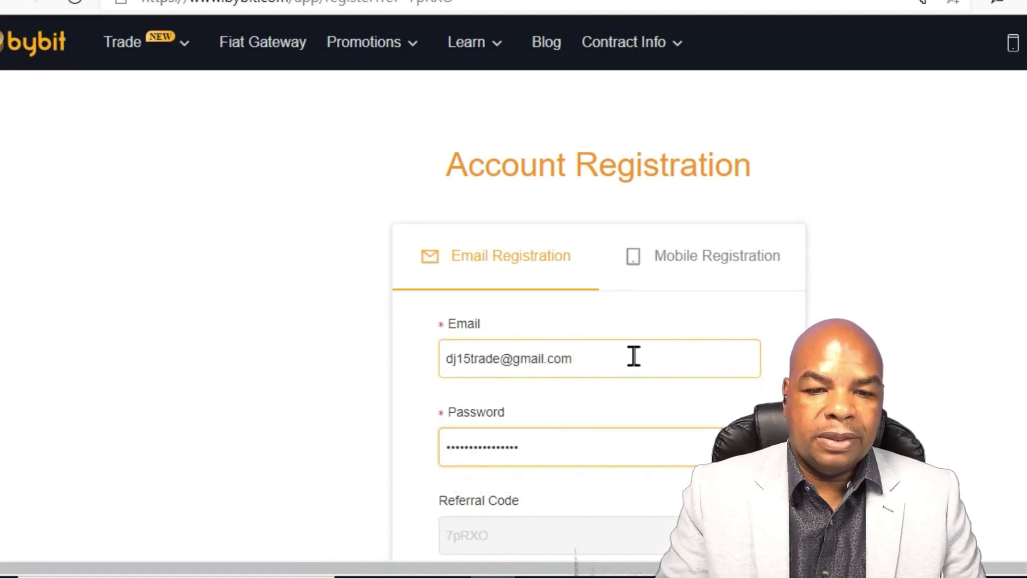
scroll(632, 382, "down", 3)
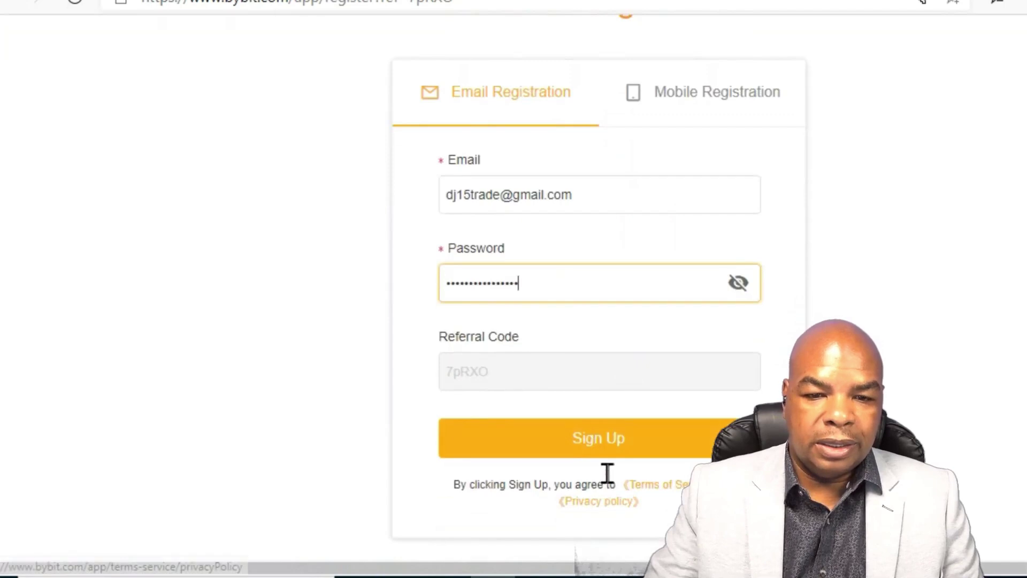
left_click(608, 451)
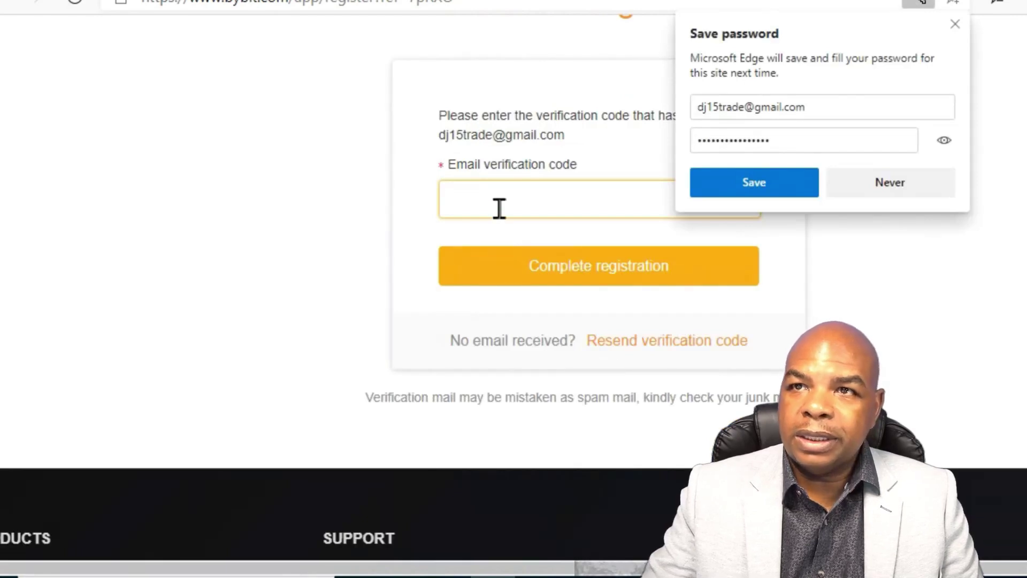
left_click(775, 186)
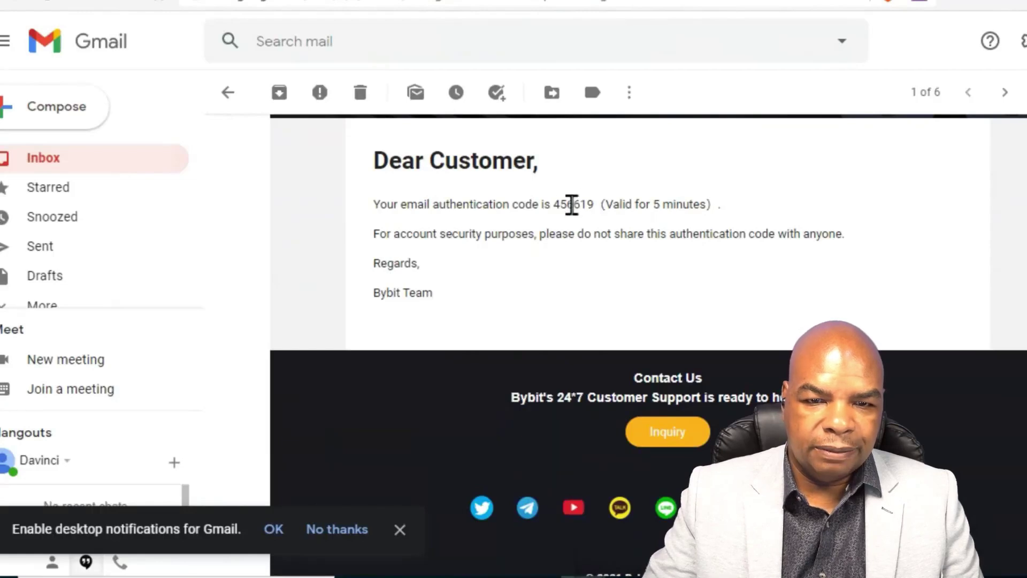
- Copy the verification code from the confirmation e-mail and bring up Bybit's code field menu
double_click(571, 204)
right_click(573, 207)
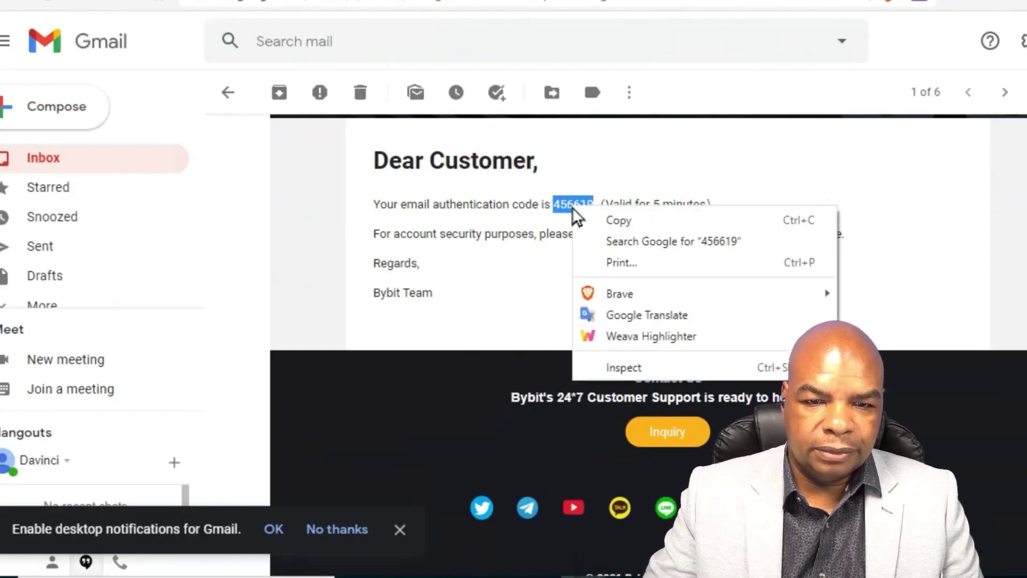
left_click(610, 220)
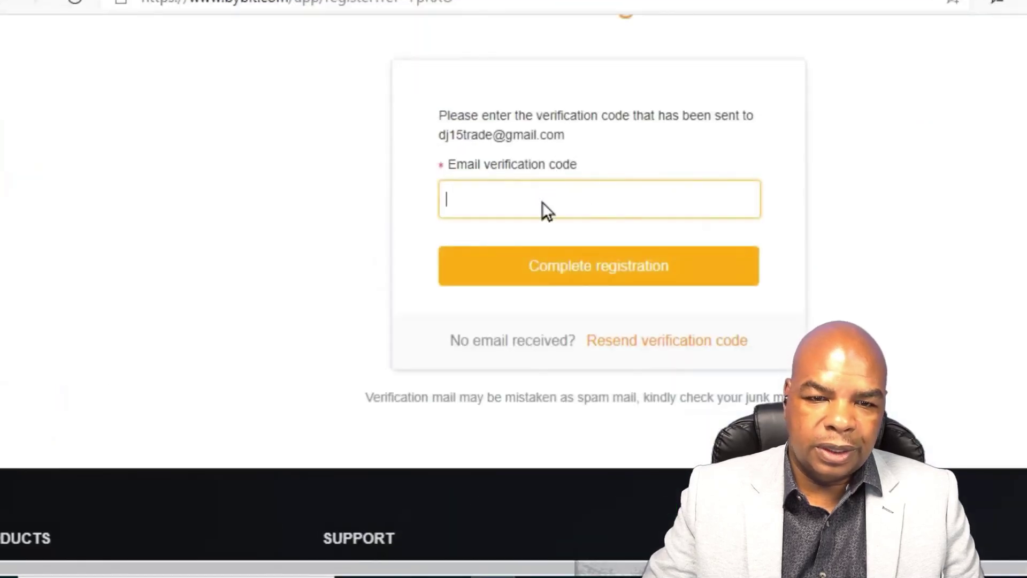
right_click(541, 202)
- Paste the emailed verification code into the field to complete registration
left_click(609, 358)
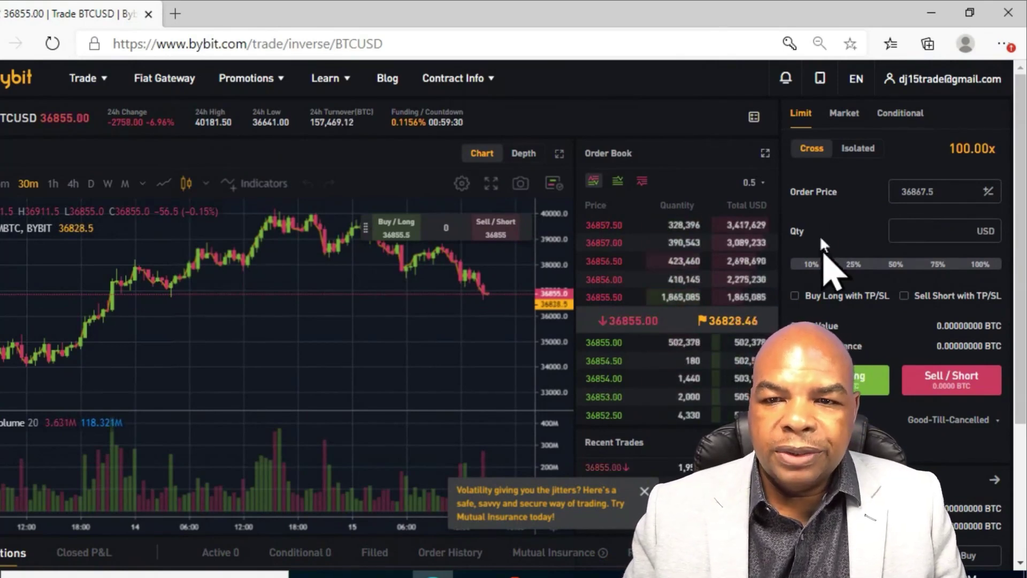
mouse_move(944, 79)
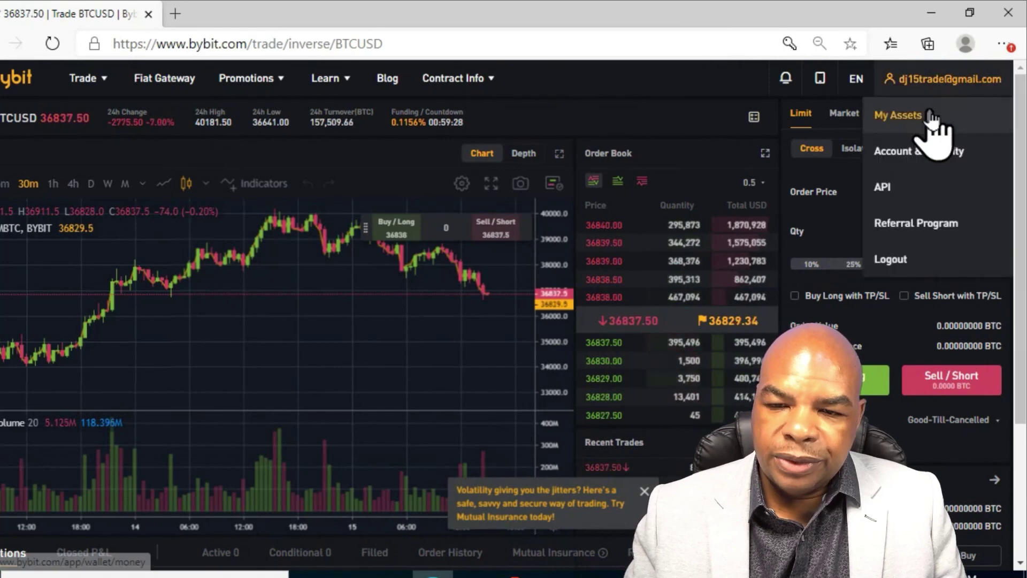
- Open My Assets and show the BTC deposit address to fund 5.42105055 BTC
left_click(930, 115)
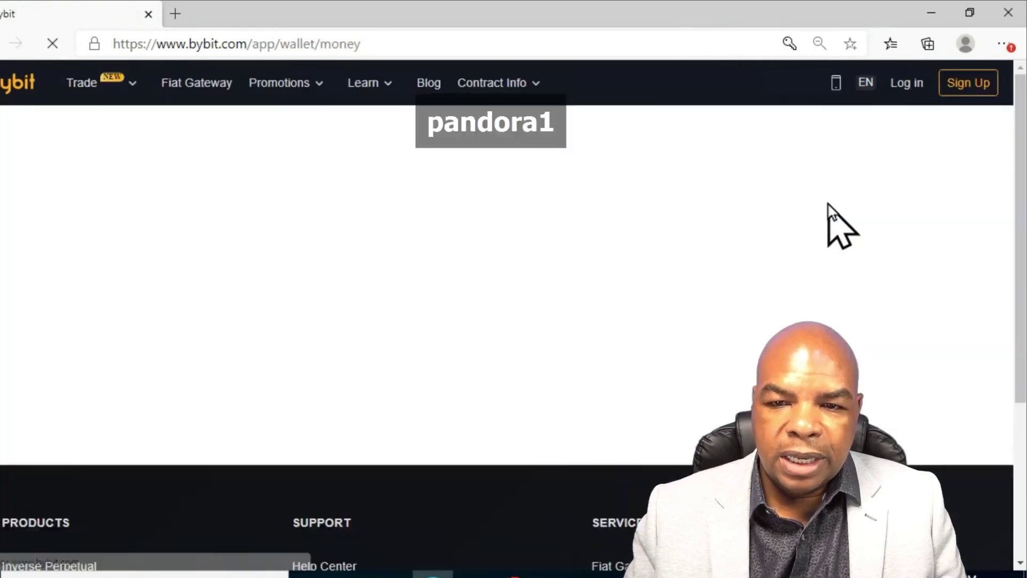
scroll(559, 417, "down", 1)
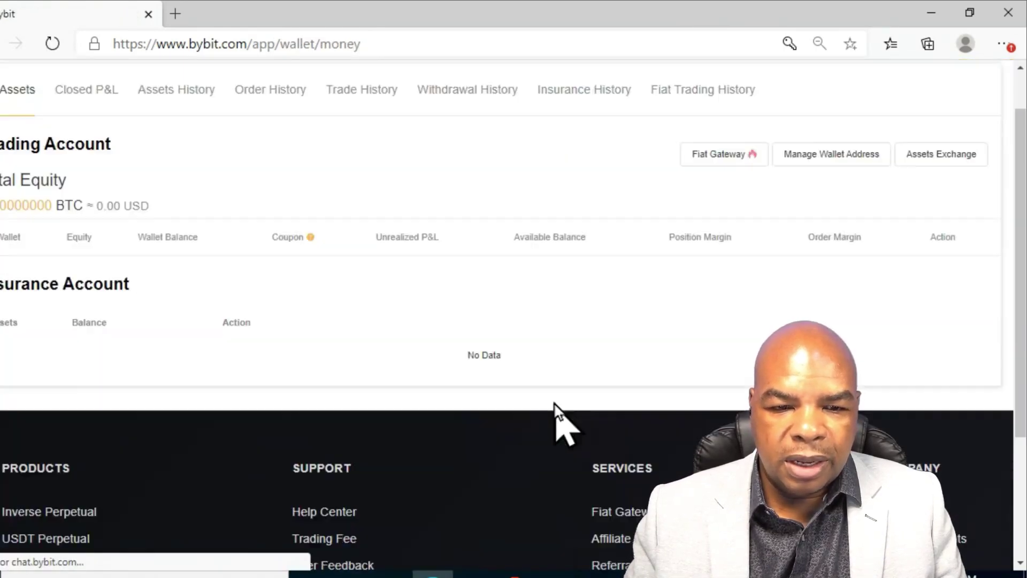
scroll(560, 417, "down", 2)
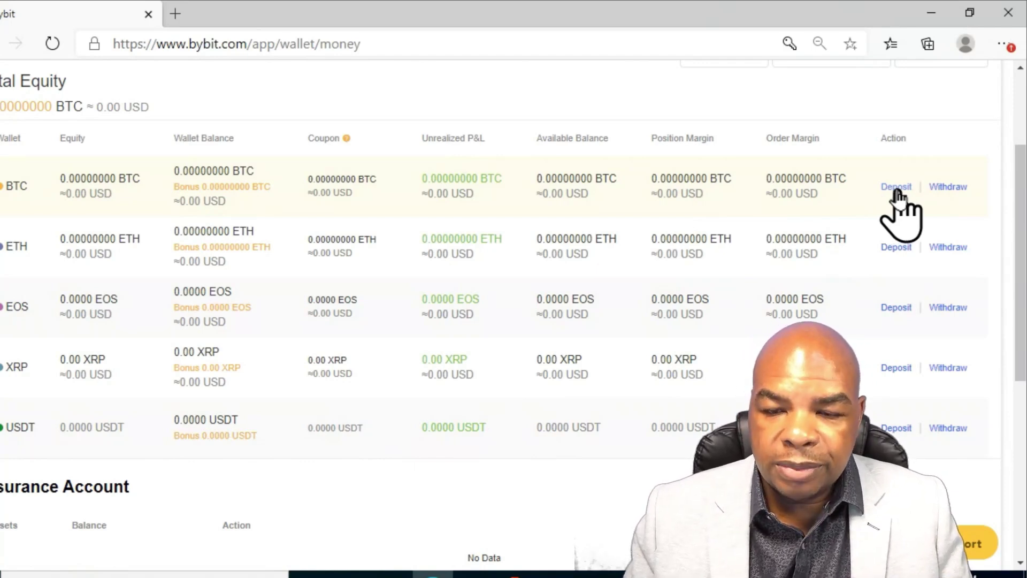
left_click(896, 188)
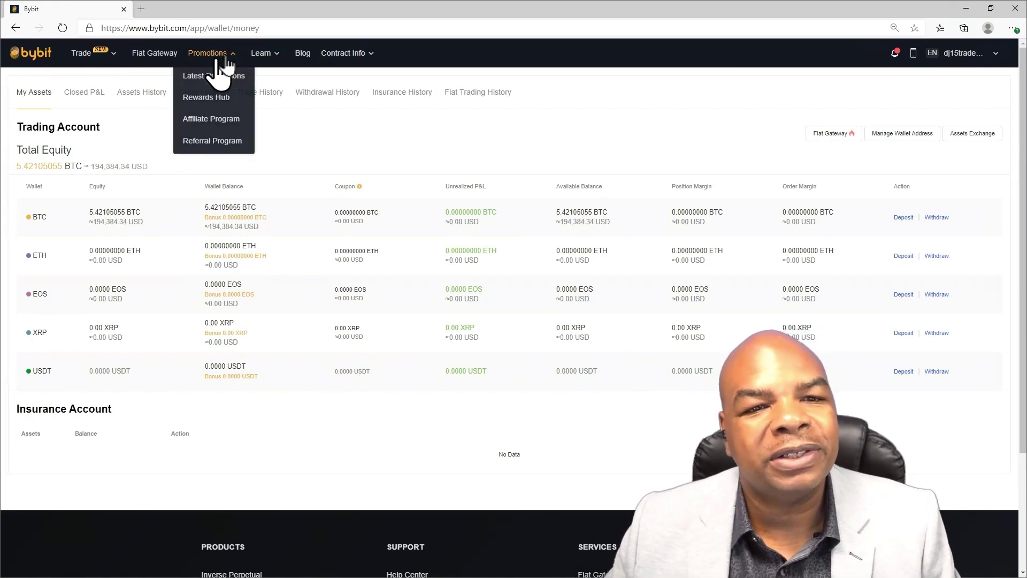
left_click(225, 101)
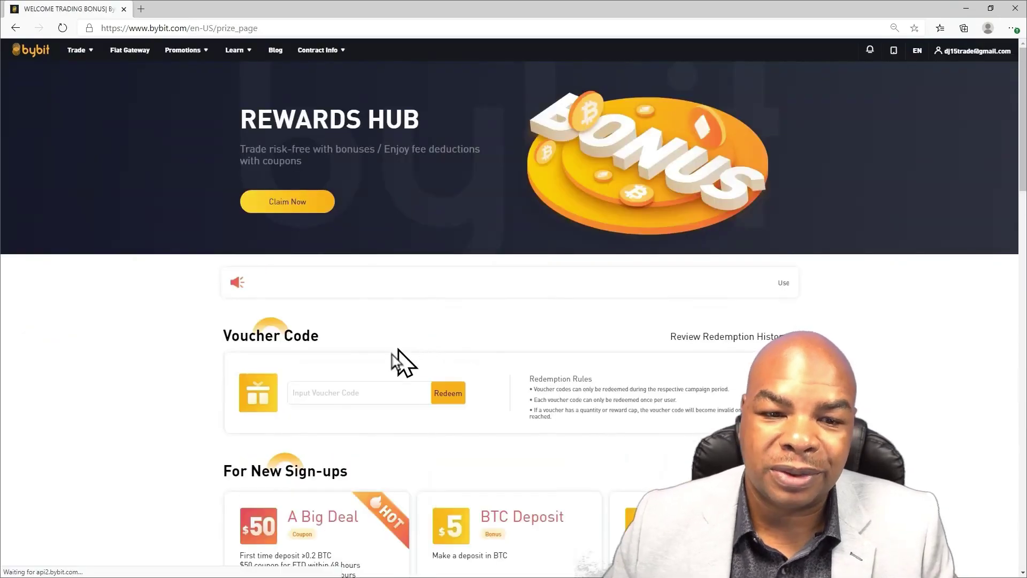
left_click(370, 393)
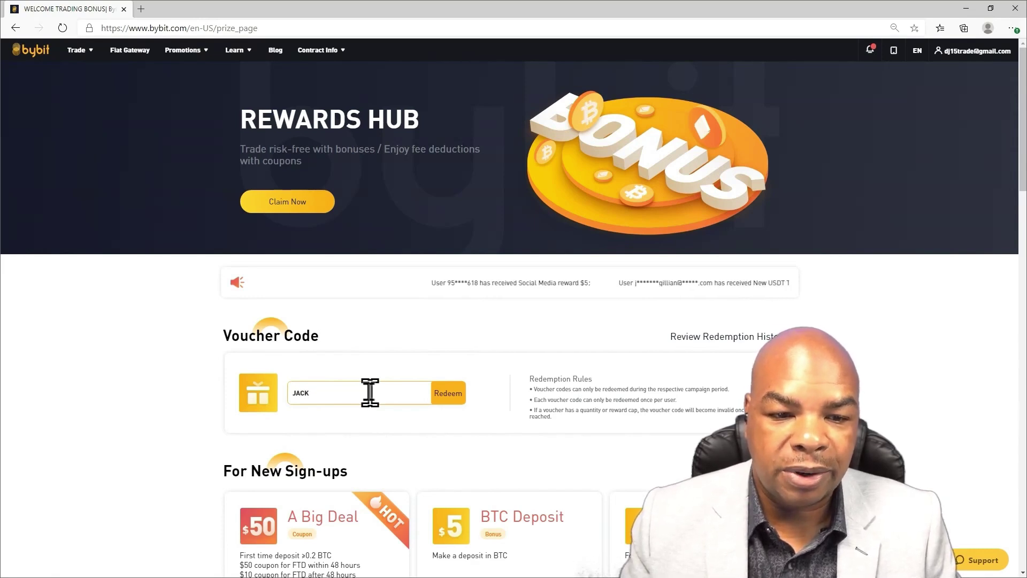
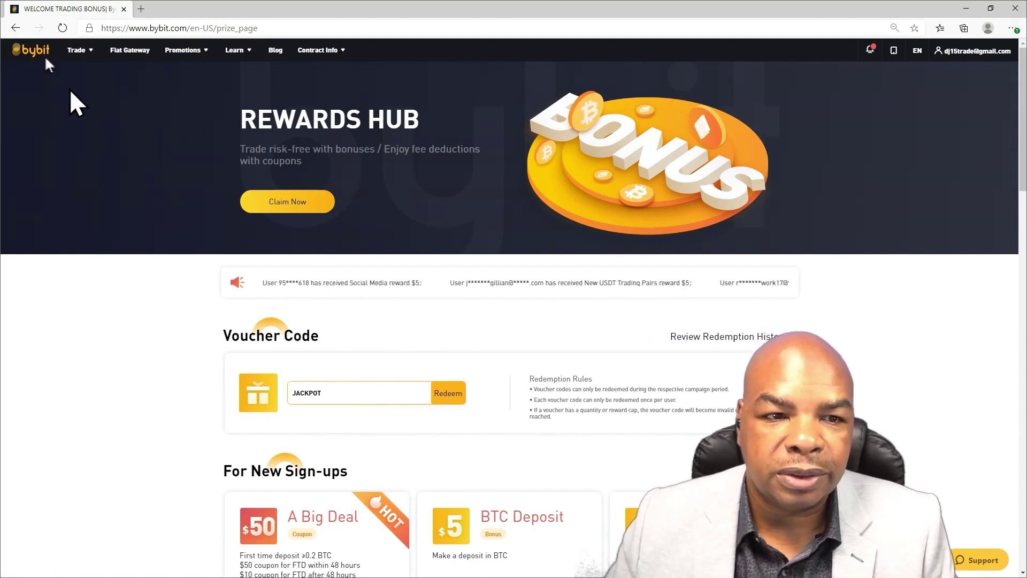
left_click(15, 28)
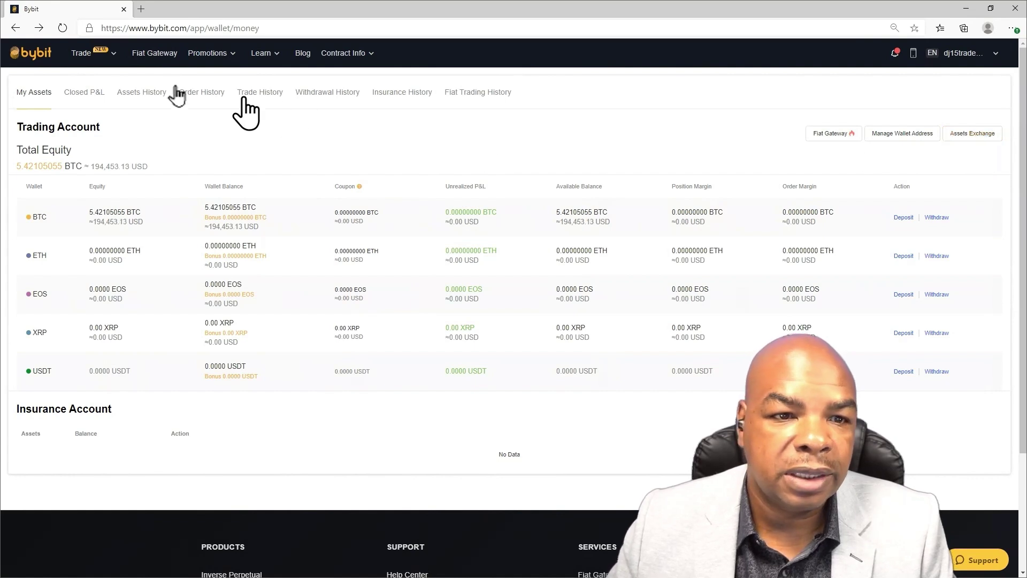
mouse_move(79, 49)
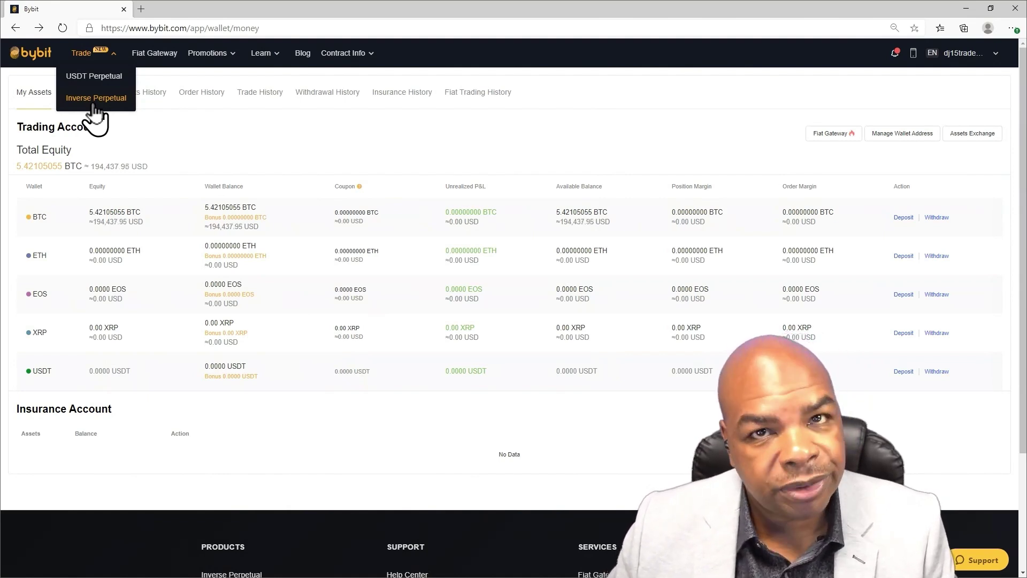
- Open BTCUSD inverse perpetual, switch to isolated margin, and confirm 10x leverage
left_click(95, 105)
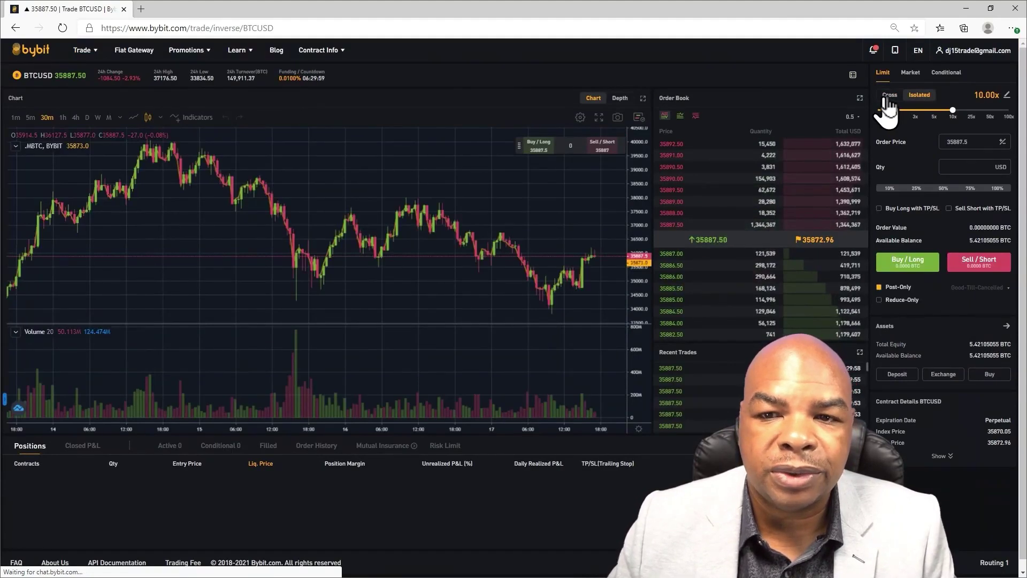
left_click(888, 98)
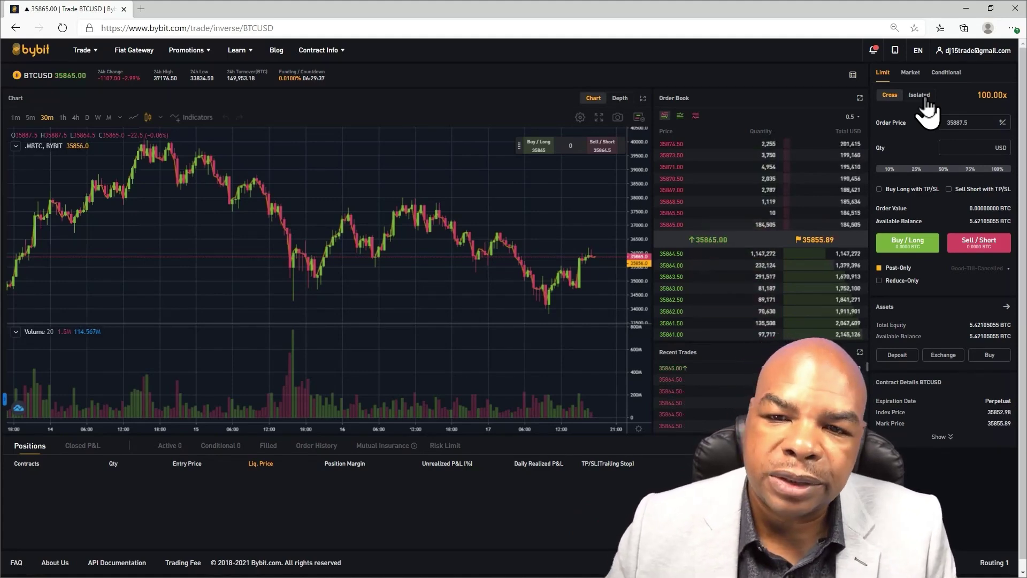
left_click(920, 95)
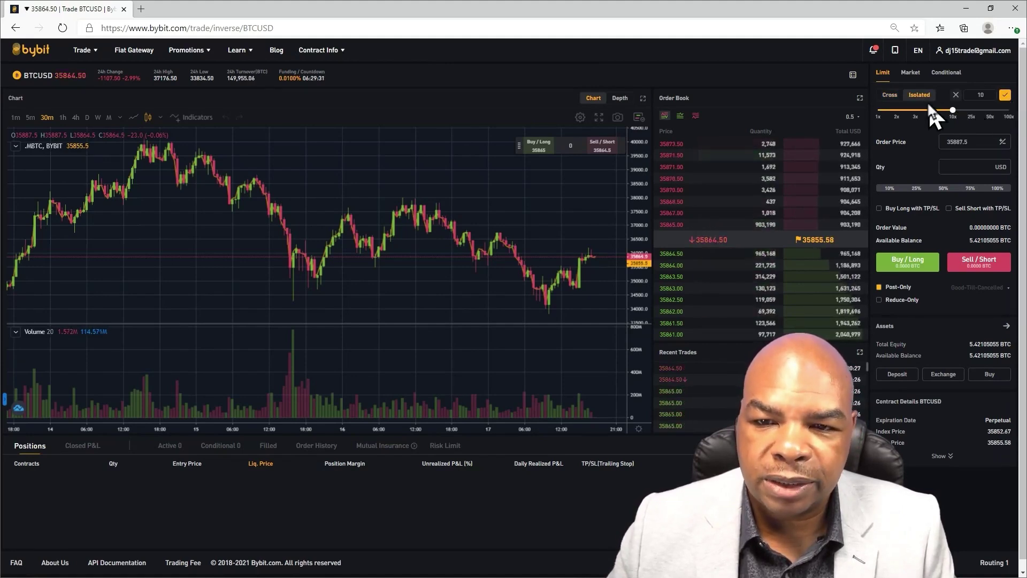
left_click(1006, 95)
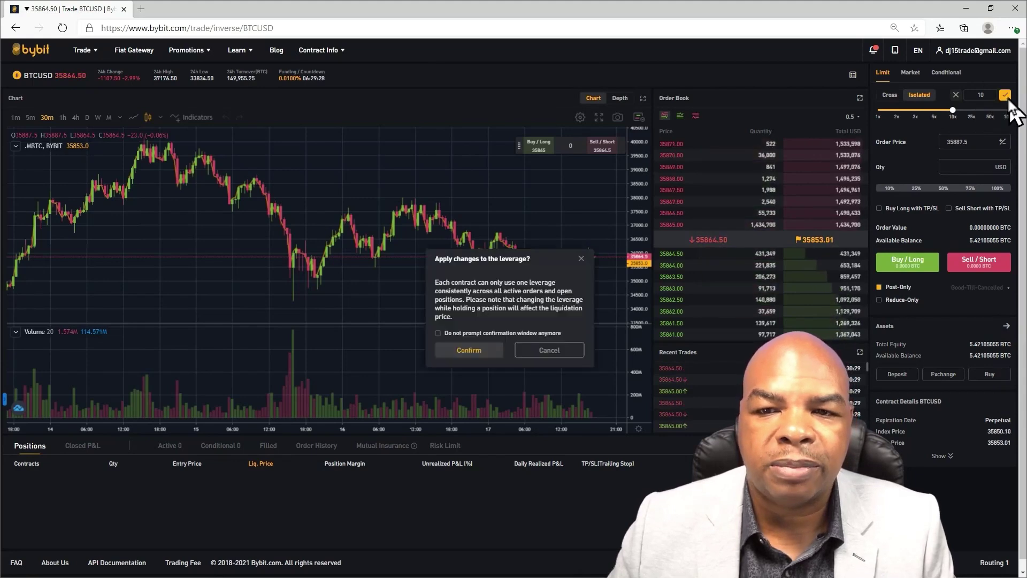
left_click(463, 352)
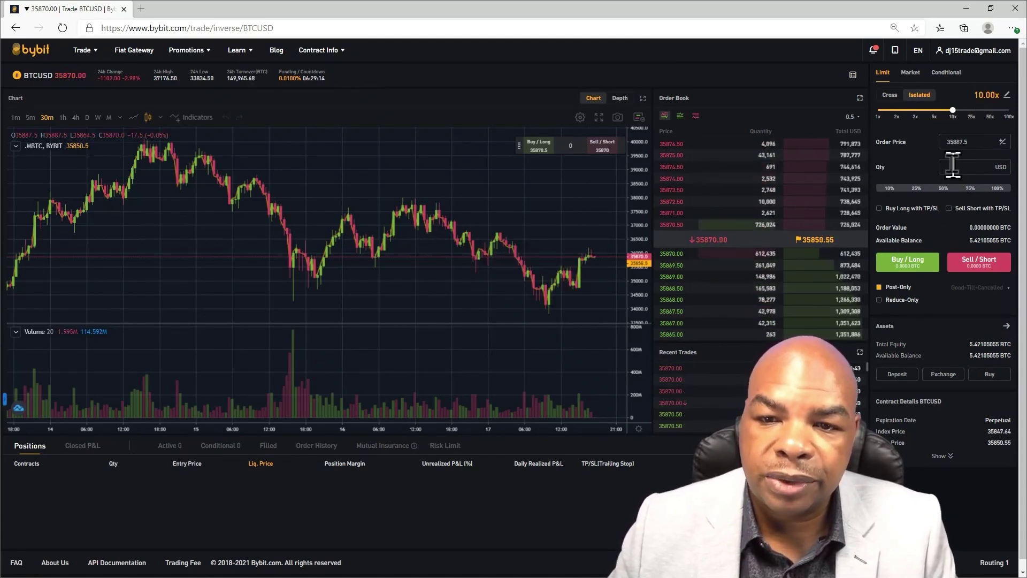
- Set quantity 10000 and confirm a 10x isolated market Buy/Long for 10,000 USD
type("1000")
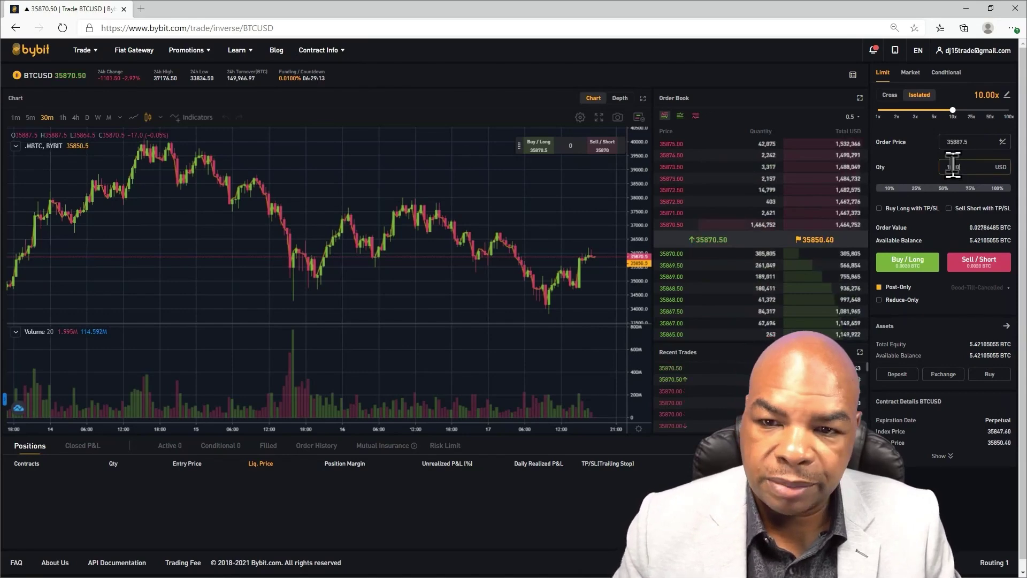
type("0")
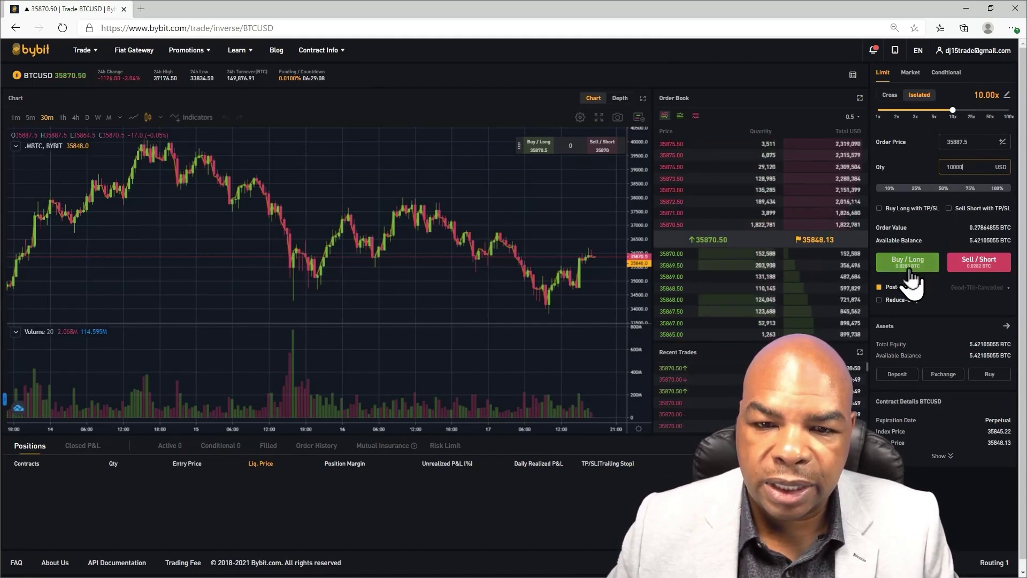
left_click(911, 74)
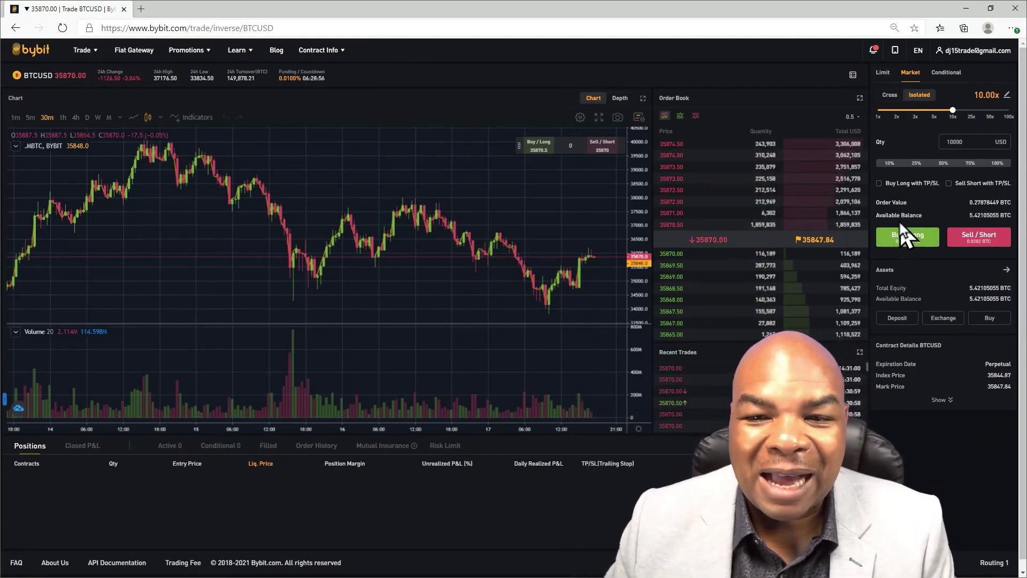
left_click(907, 238)
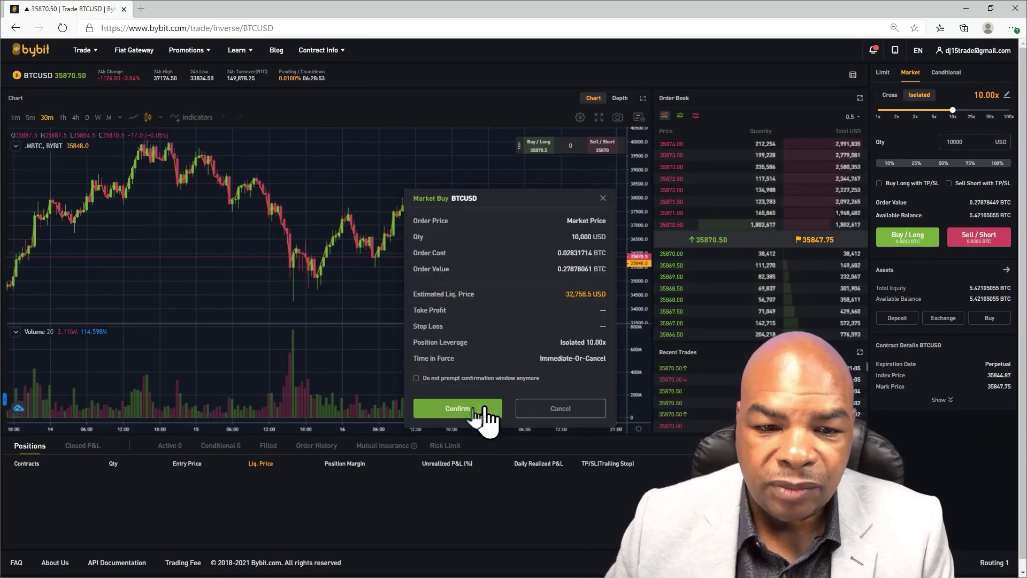
left_click(479, 408)
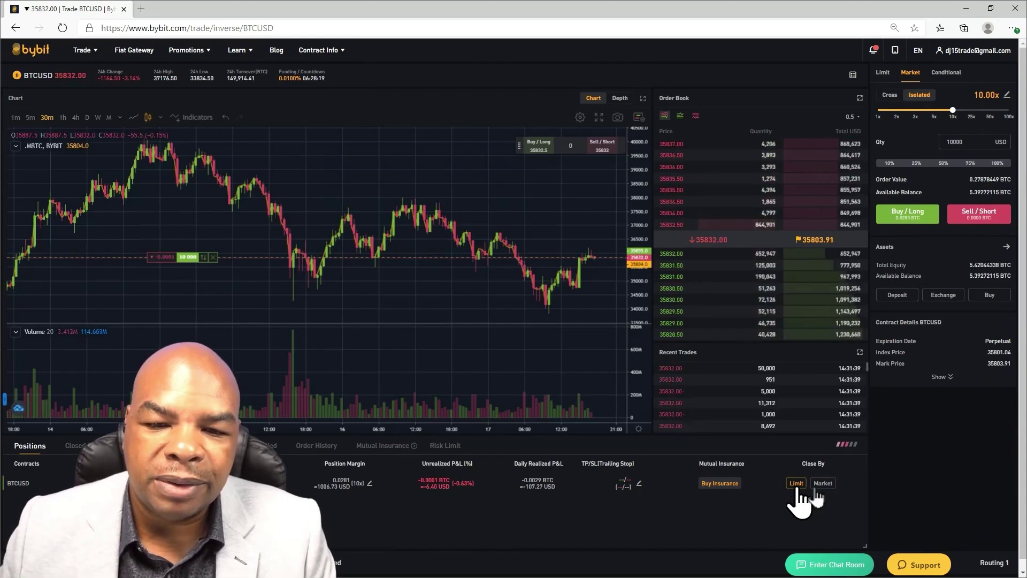
- Close 100% of the BTCUSD long by market and confirm
left_click(824, 484)
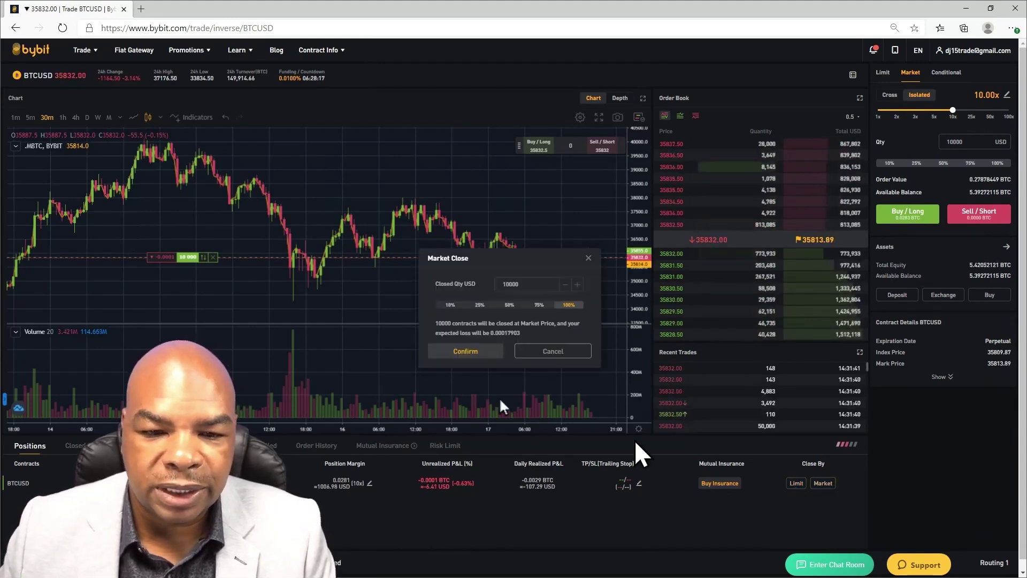
left_click(488, 353)
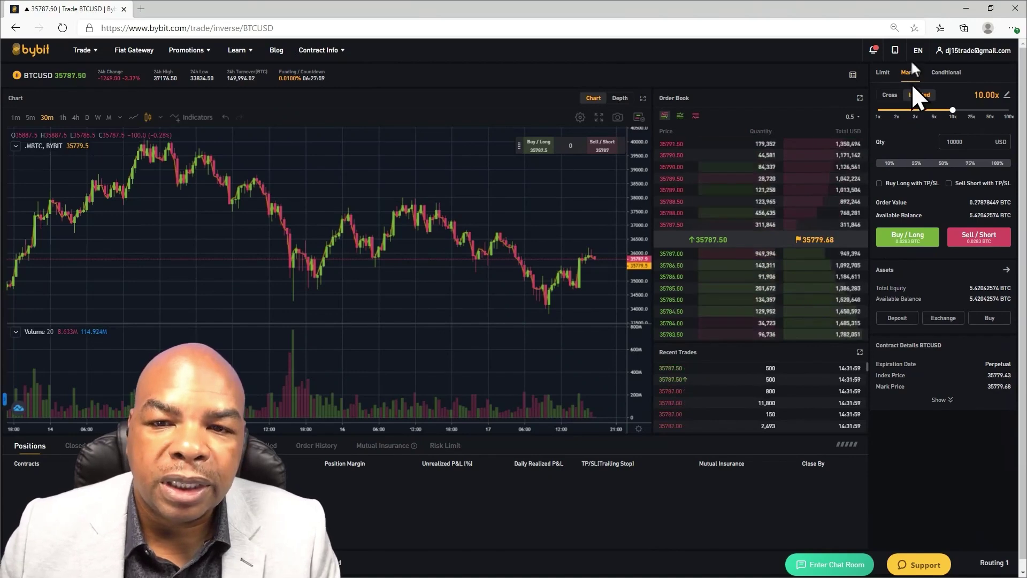
- Place and confirm a limit Buy/Long for 100,000 USD at 35,500
left_click(883, 74)
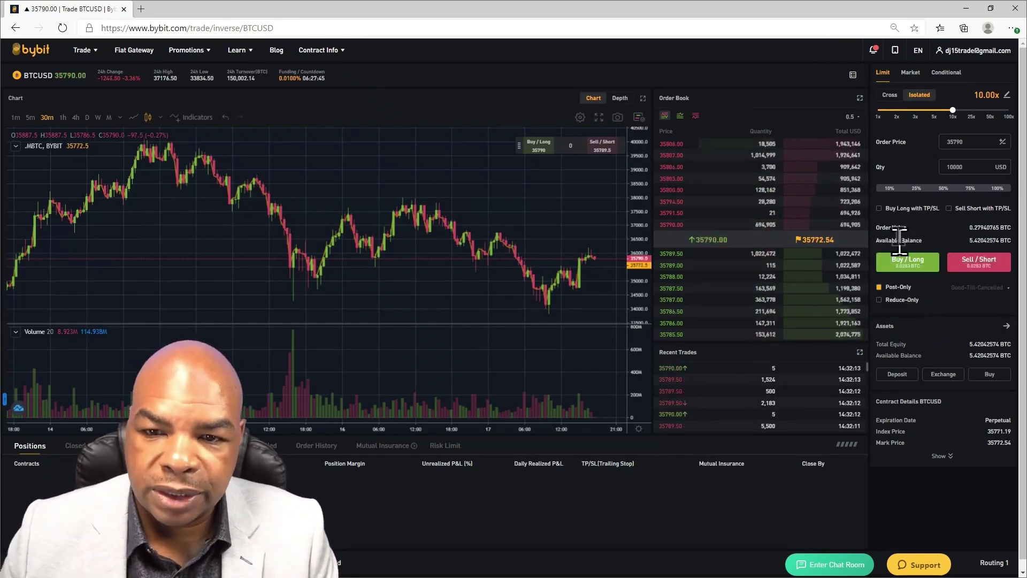
left_click(982, 168)
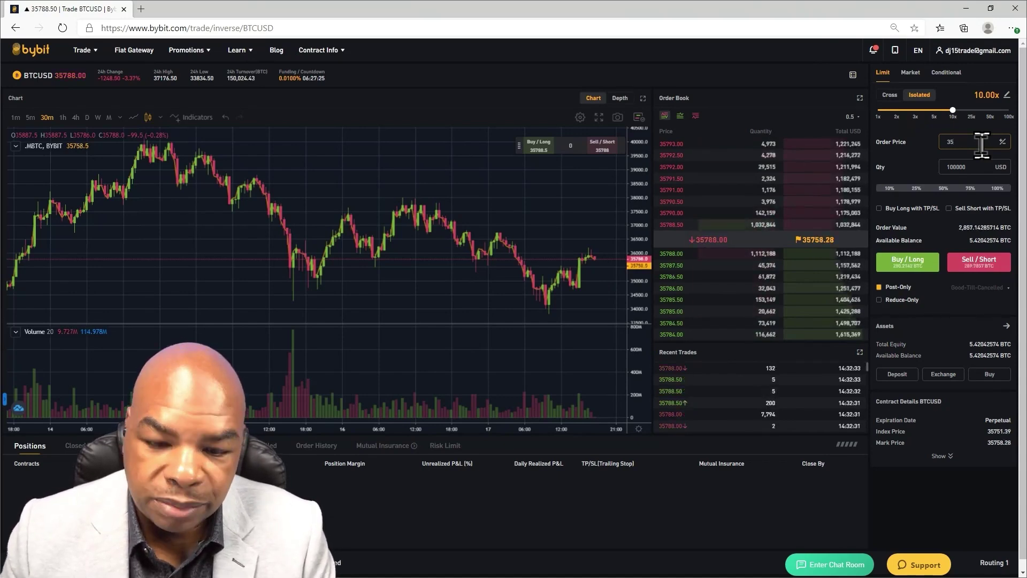
type("500")
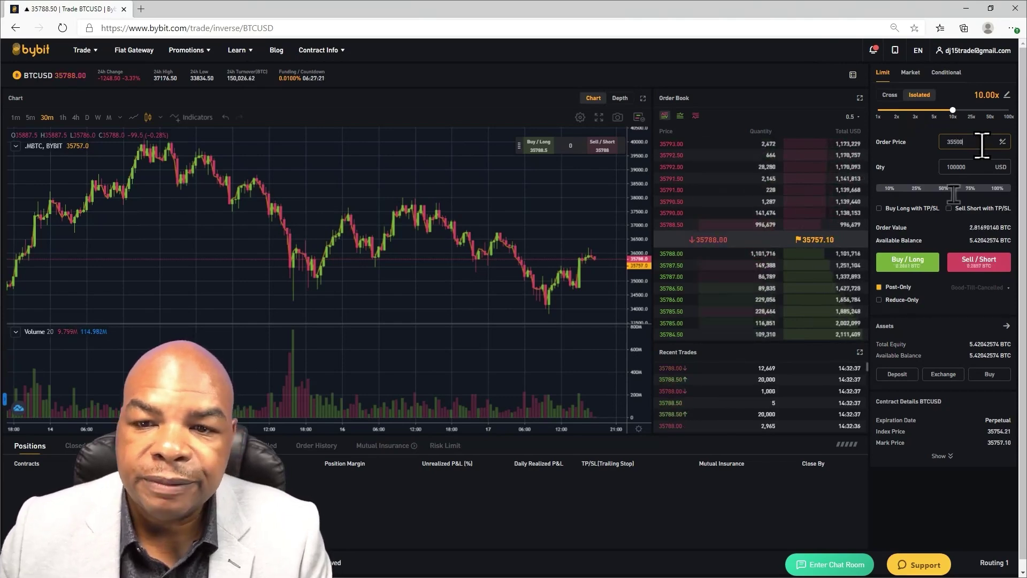
left_click(914, 262)
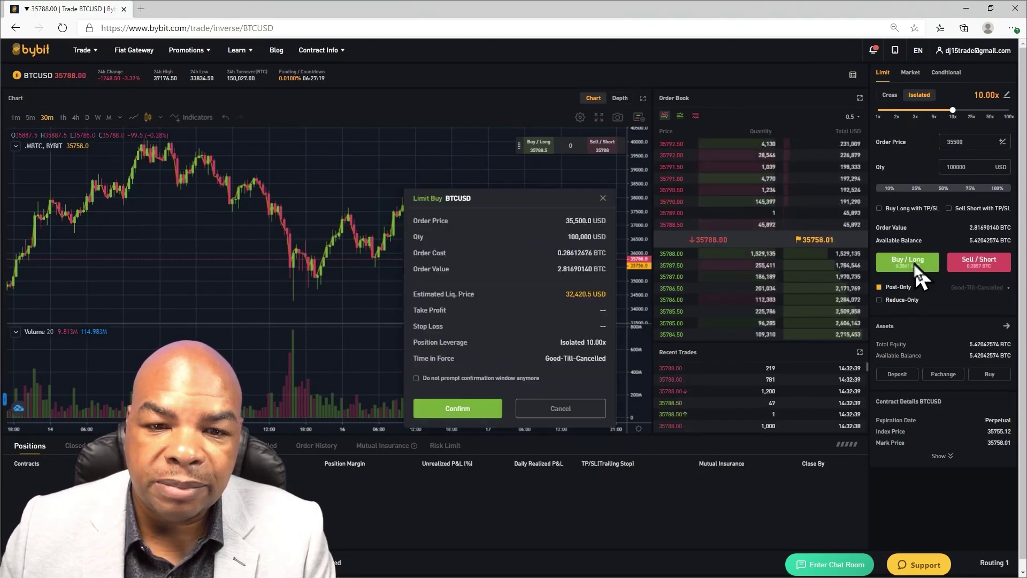
left_click(463, 410)
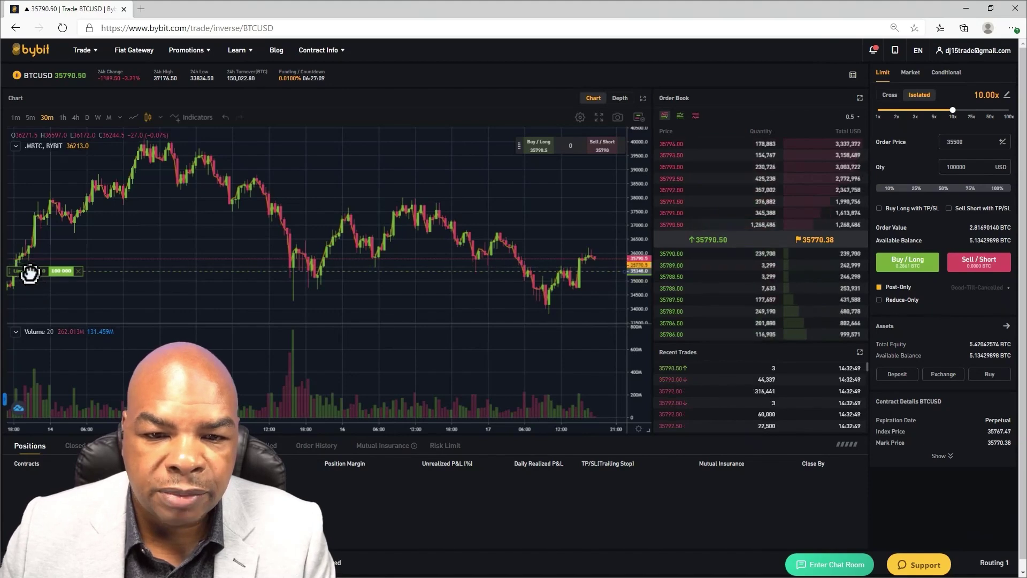
- Drag the limit order line to about 35,348, then cancel it from the Active orders list
left_click_drag(31, 271, 31, 289)
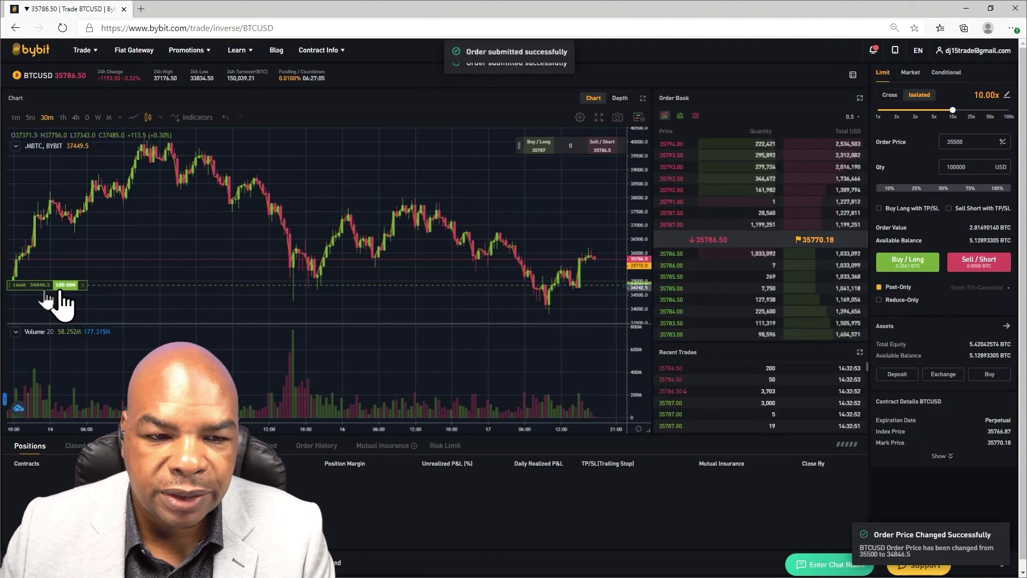
left_click_drag(40, 284, 39, 267)
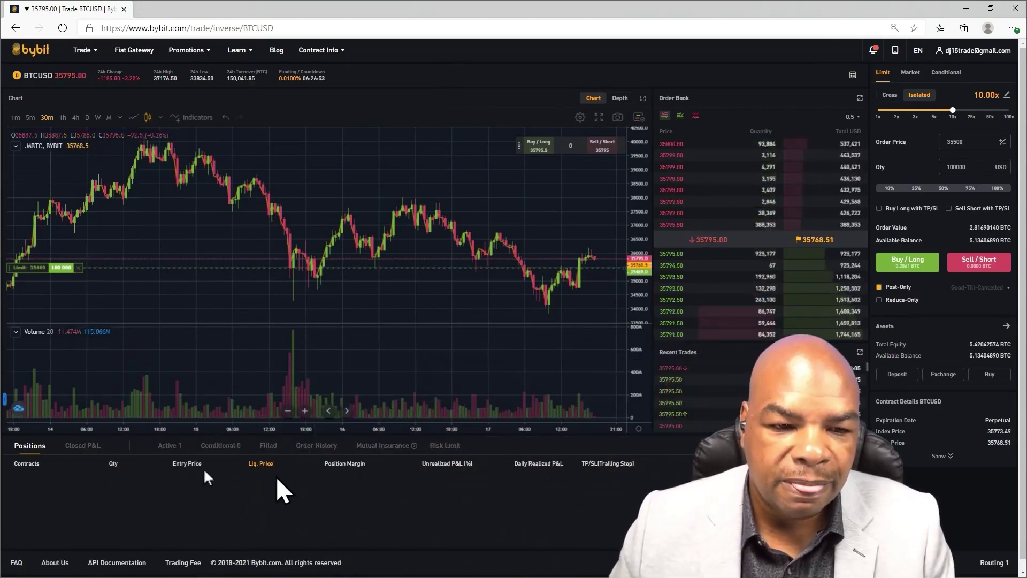
left_click(175, 447)
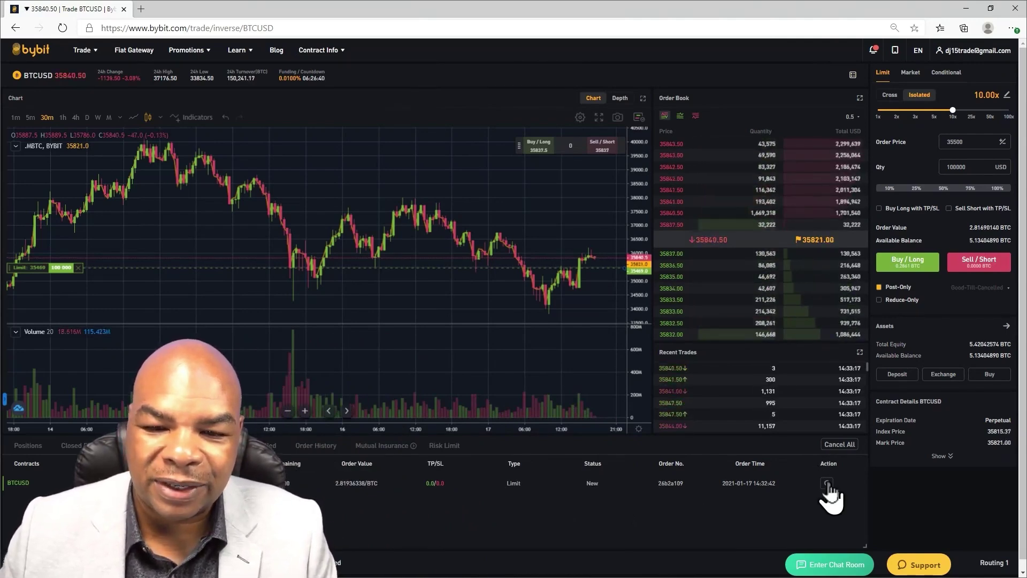
left_click(828, 483)
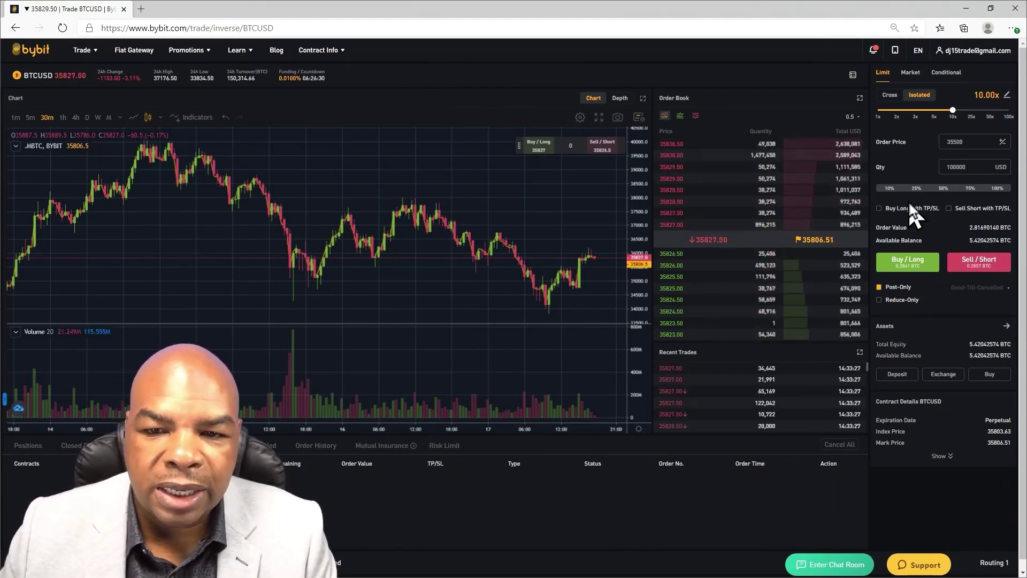
- Enable TP/SL with take profit 39444.5 (100%) and stop loss 35323.5, then submit and confirm
left_click(879, 209)
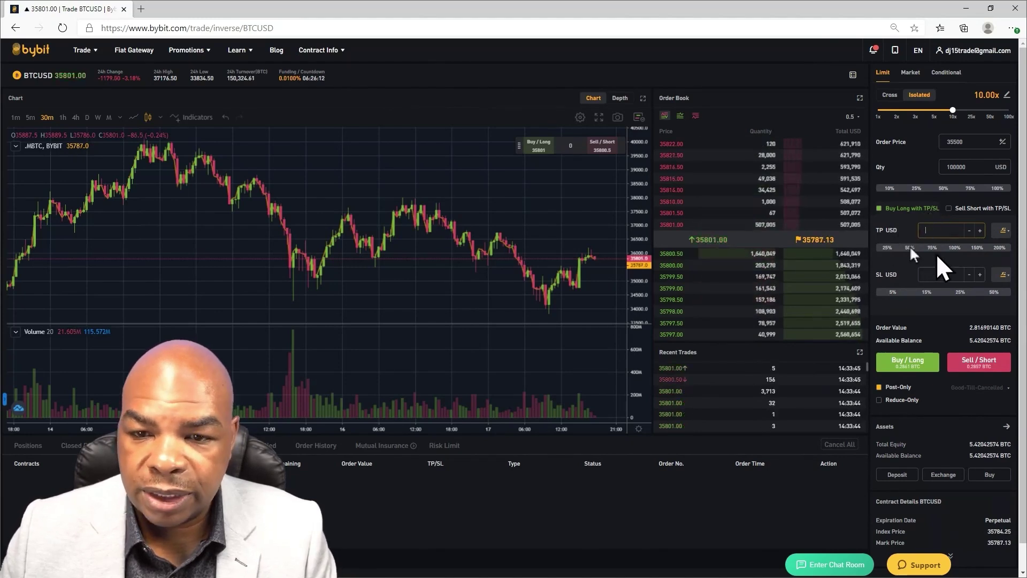
left_click(886, 248)
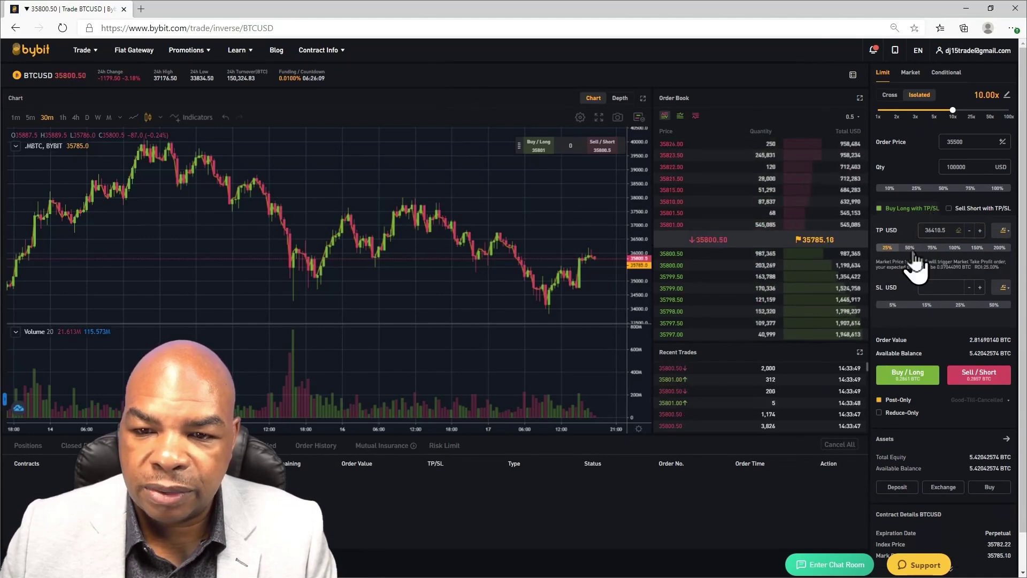
left_click(953, 248)
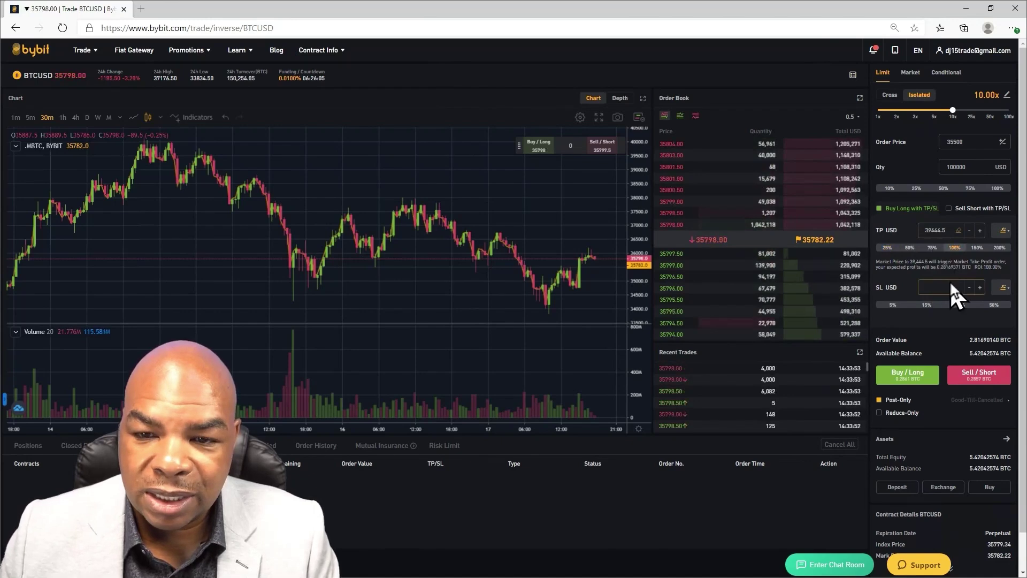
left_click(952, 285)
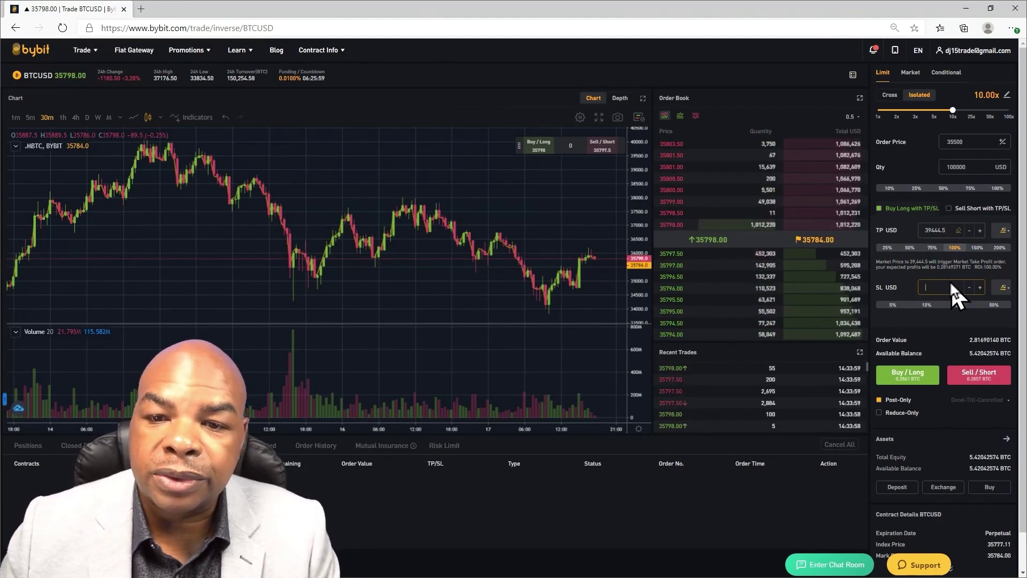
left_click(893, 306)
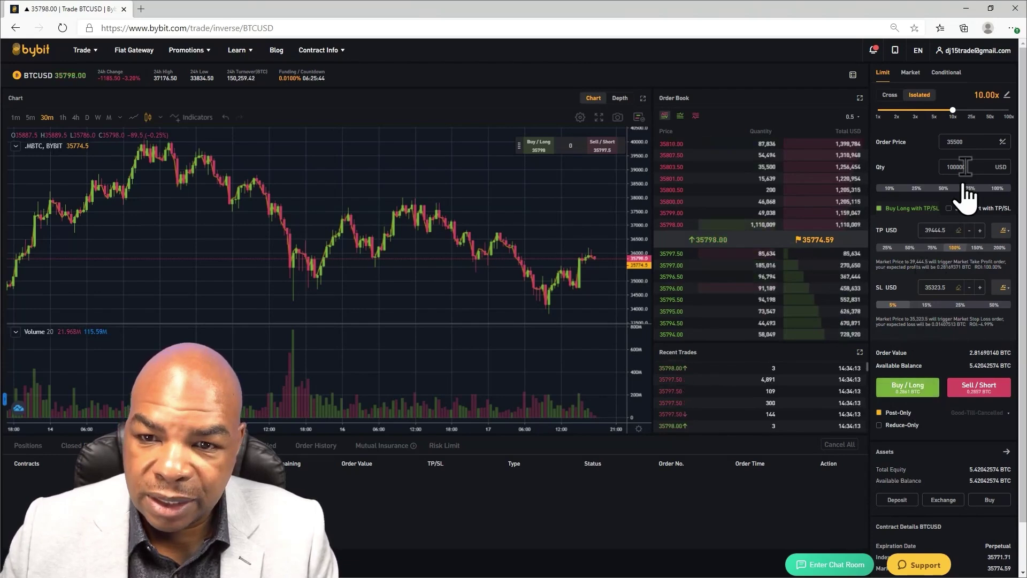
left_click(897, 383)
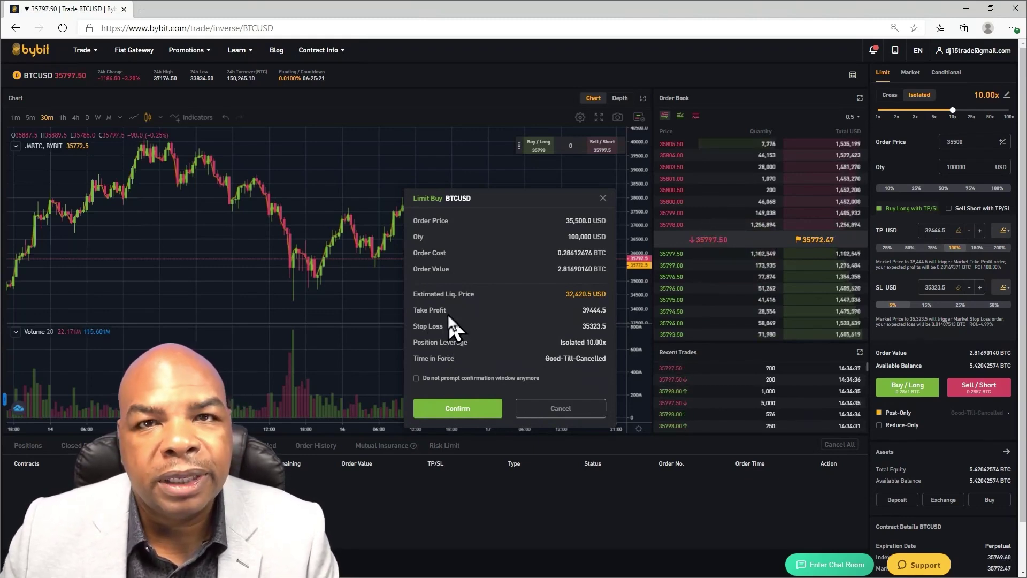
left_click(457, 408)
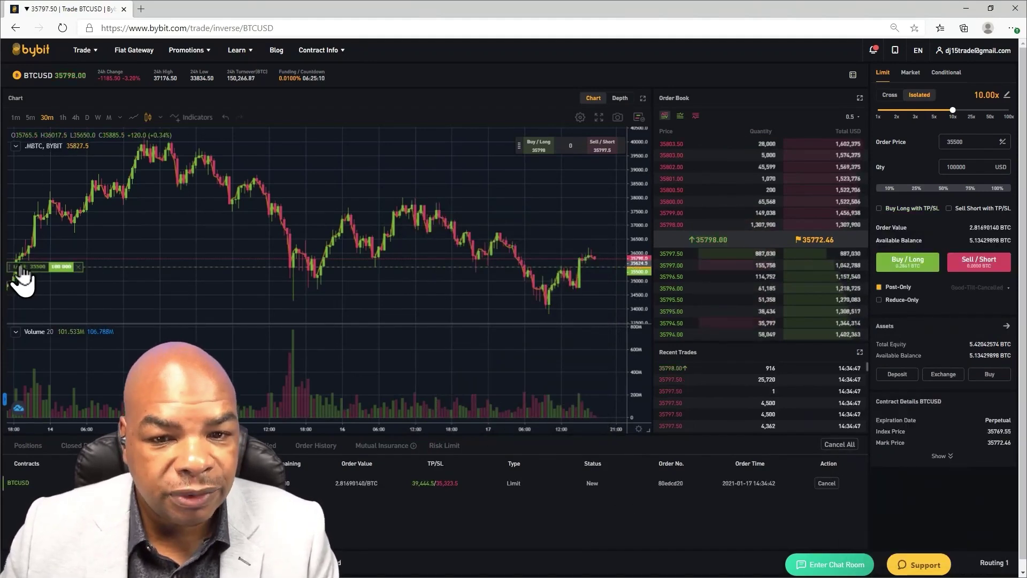
- Drag the TP/SL order label to about 35,624.5, then cancel the order with its X
left_click_drag(22, 274, 24, 275)
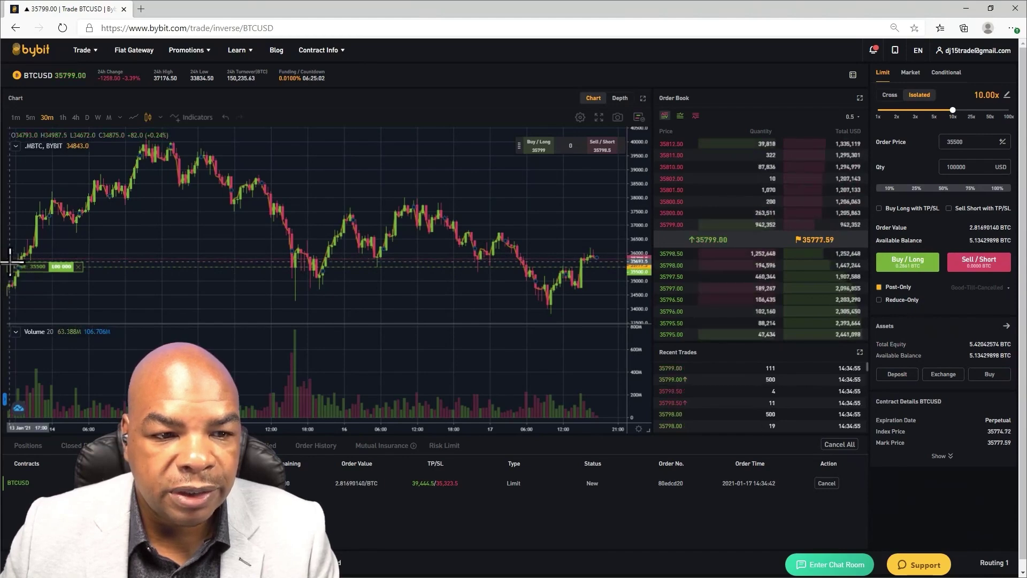
left_click_drag(10, 265, 10, 327)
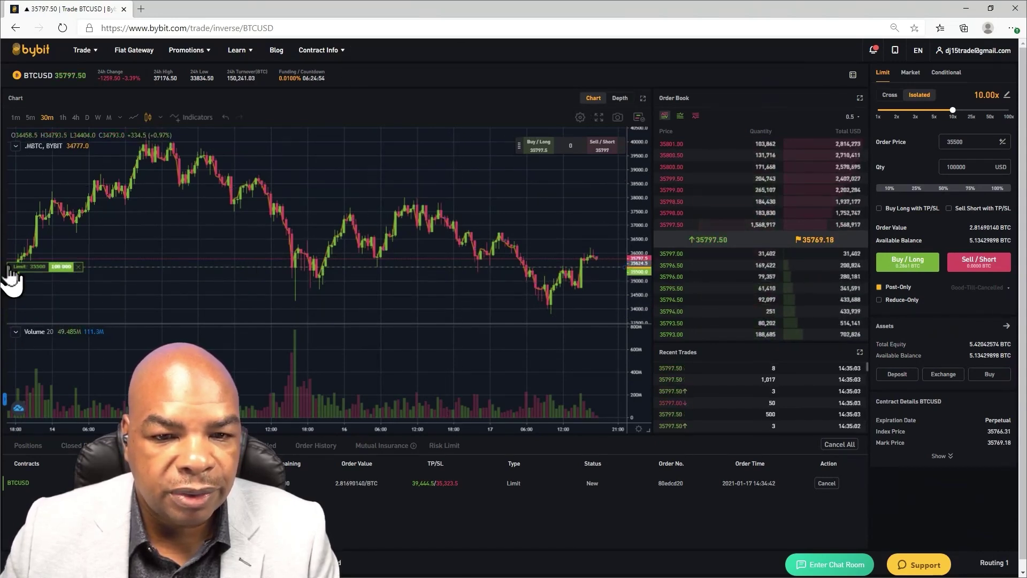
left_click_drag(8, 262, 8, 263)
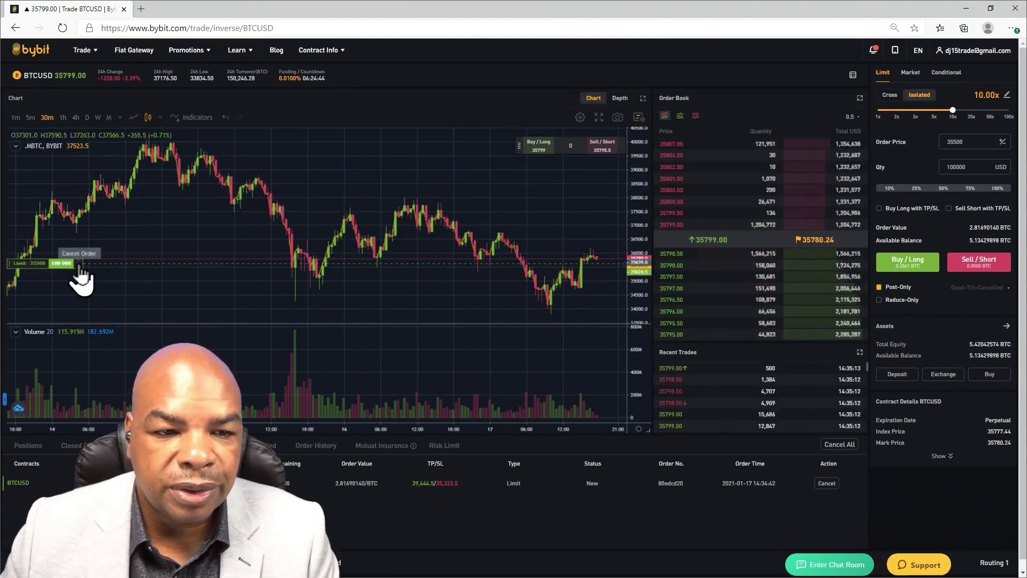
left_click(79, 263)
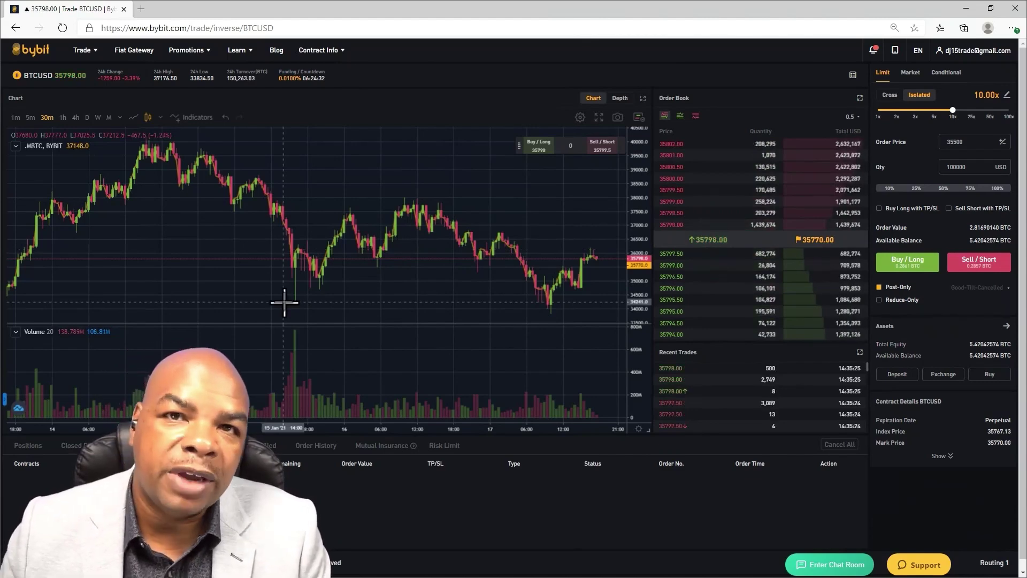
left_click(4, 400)
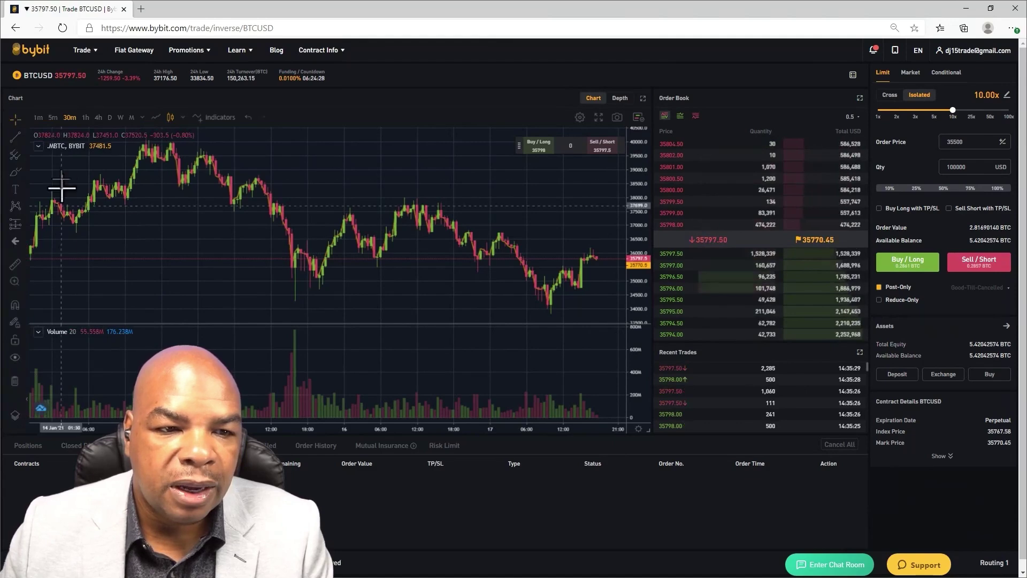